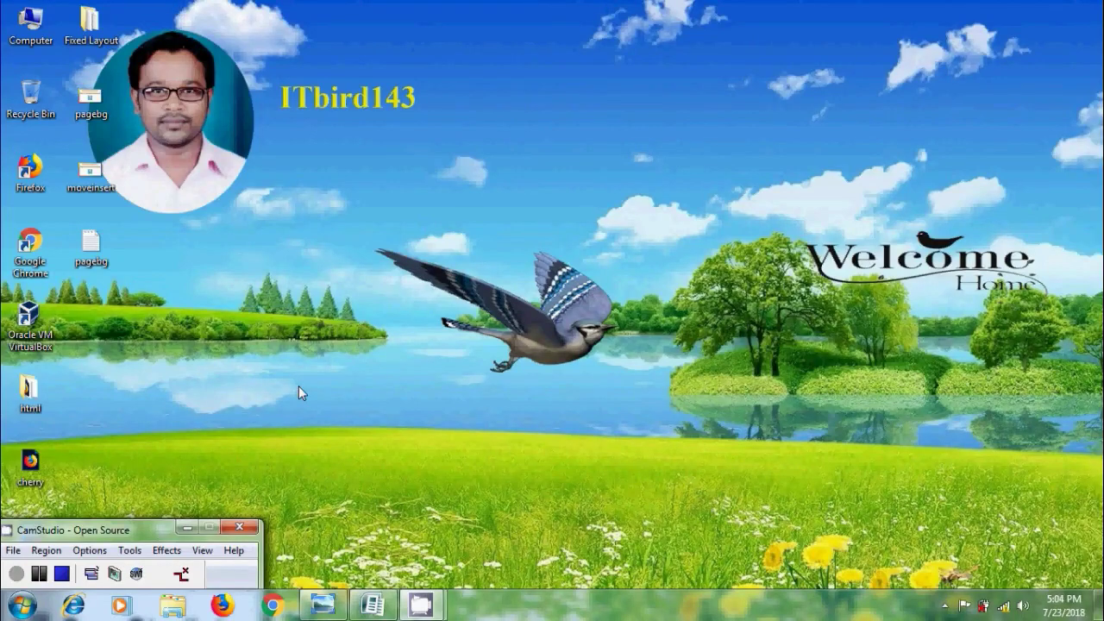
# Show the 'moveinsert' tutorial title image, then switch to the four-page Publication1 newsletter
pyautogui.click(322, 605)
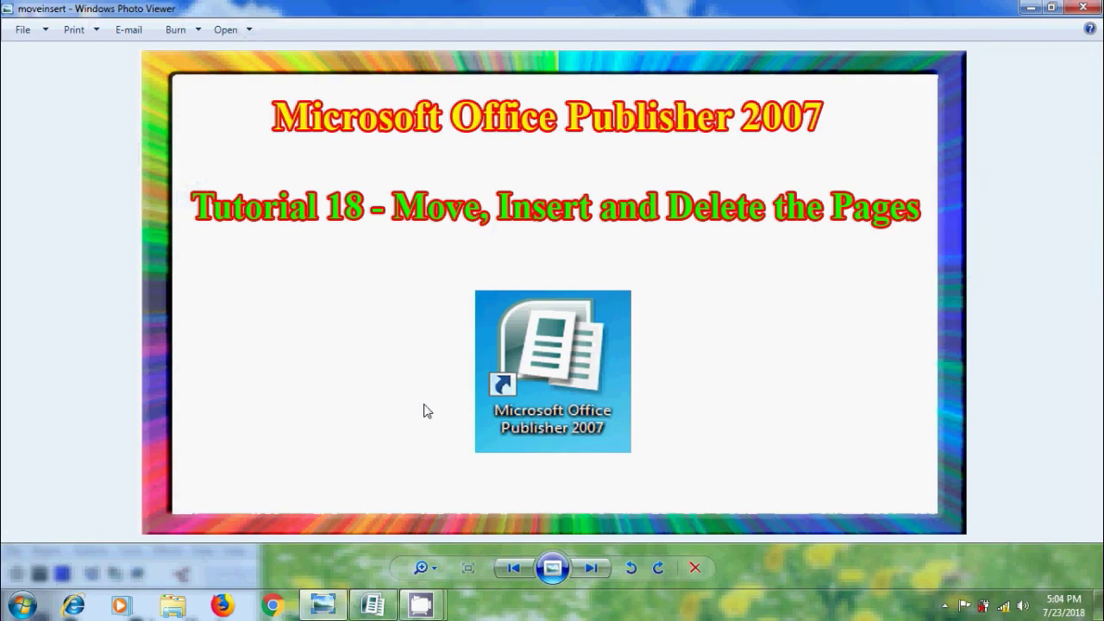
pyautogui.click(371, 606)
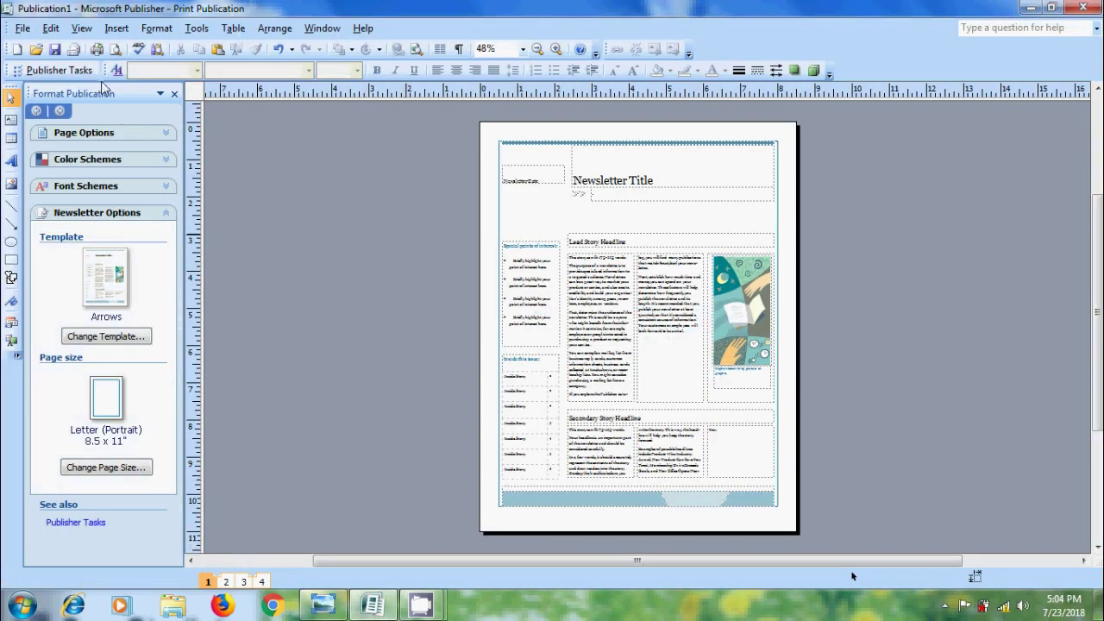
# Insert a Calendar left-hand page and a Sign-up Form right-hand page into the newsletter
pyautogui.click(117, 28)
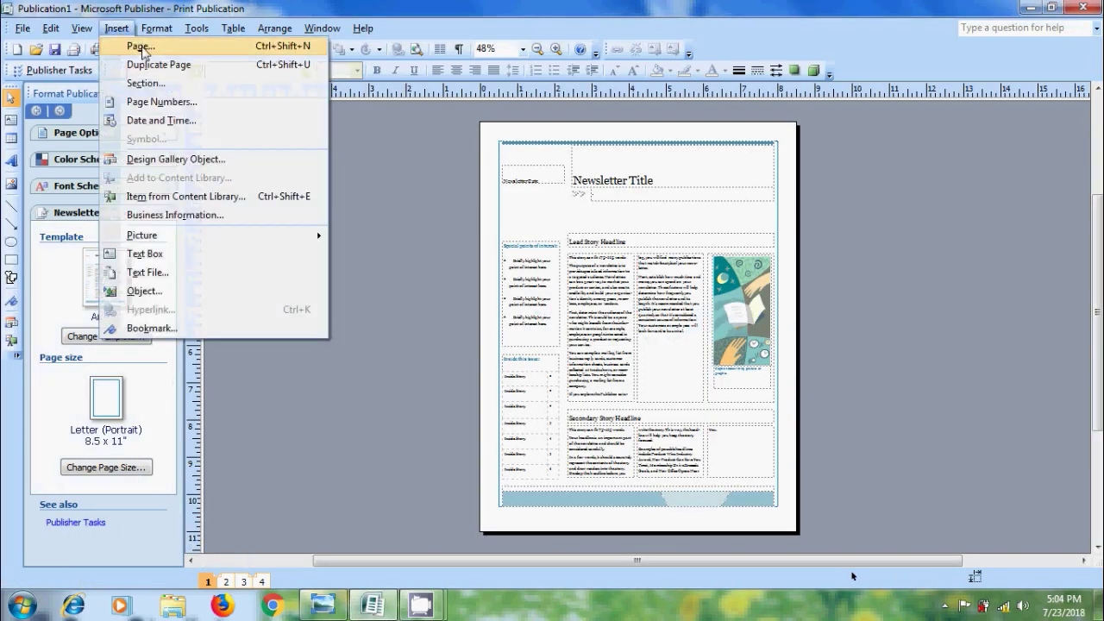
pyautogui.click(138, 46)
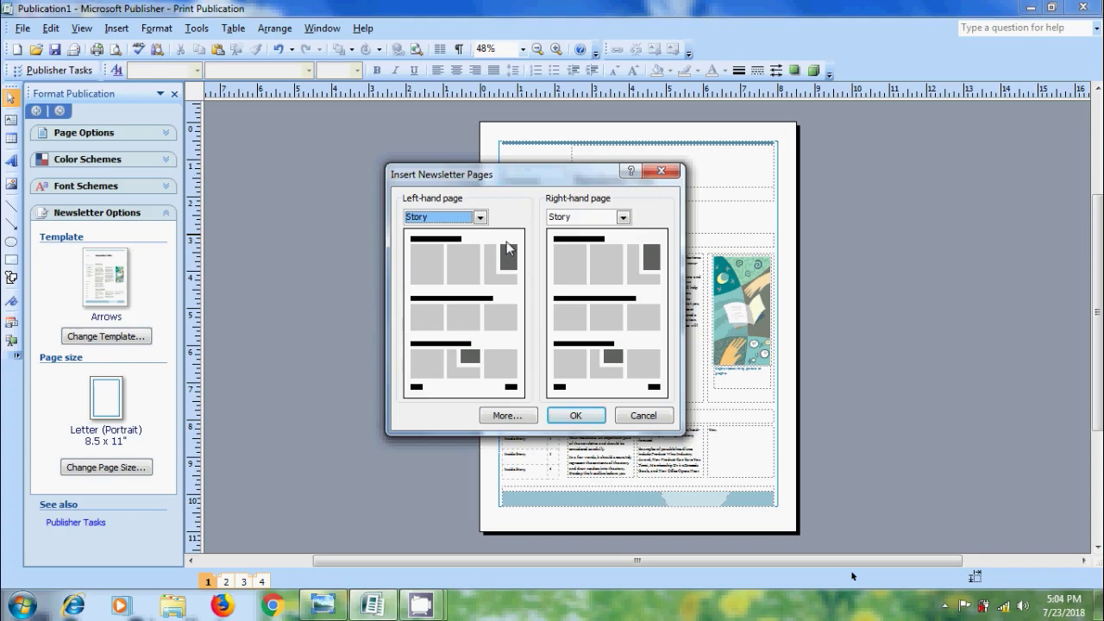
pyautogui.click(480, 217)
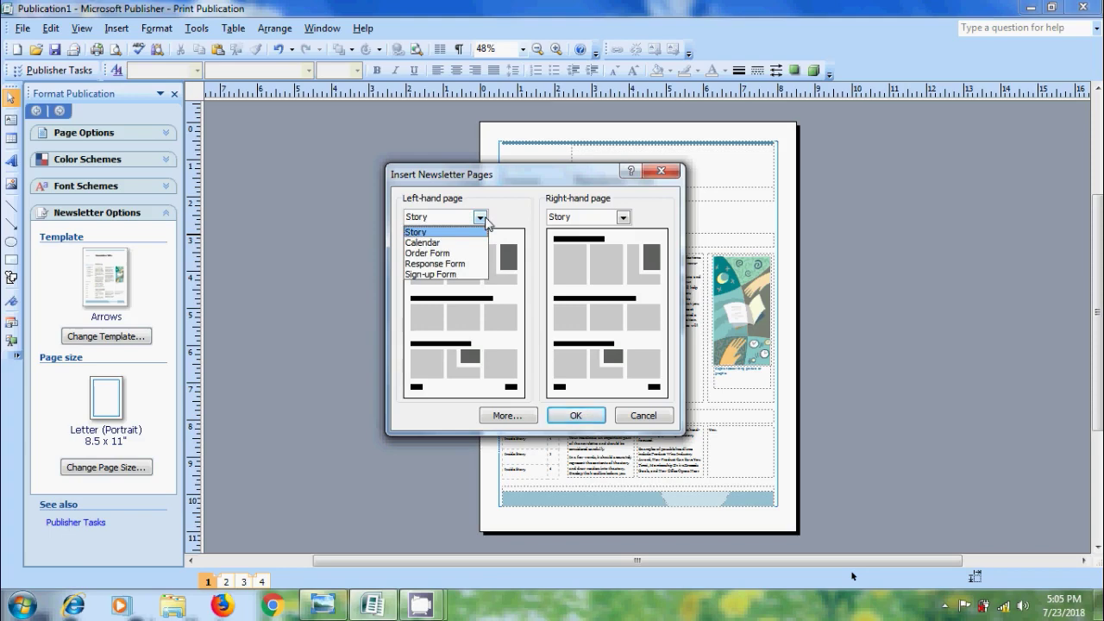
pyautogui.click(440, 242)
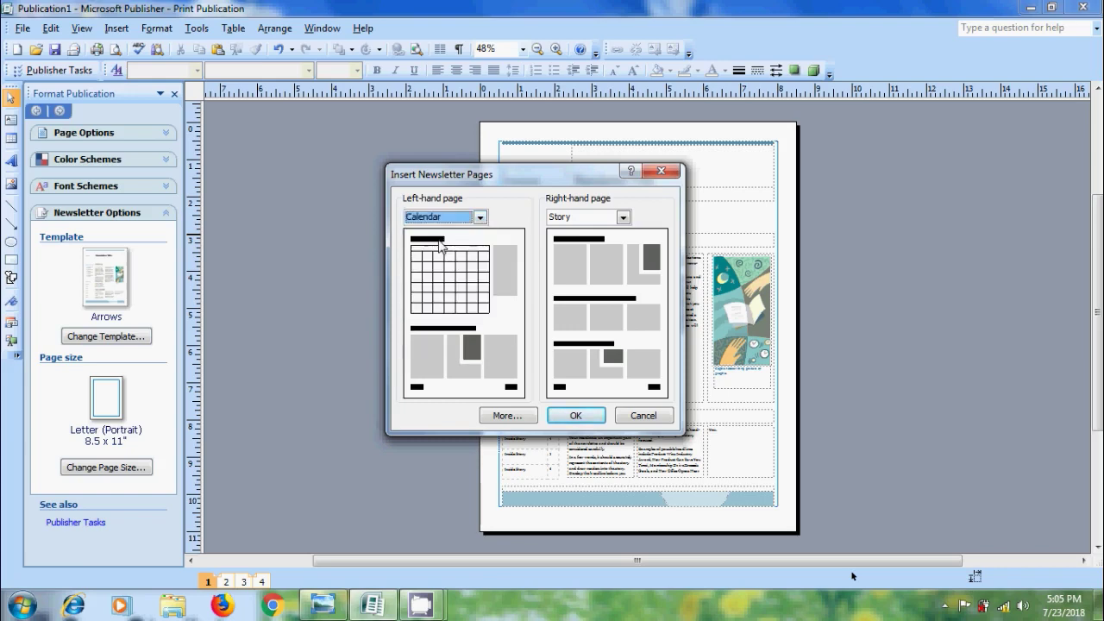
pyautogui.click(623, 218)
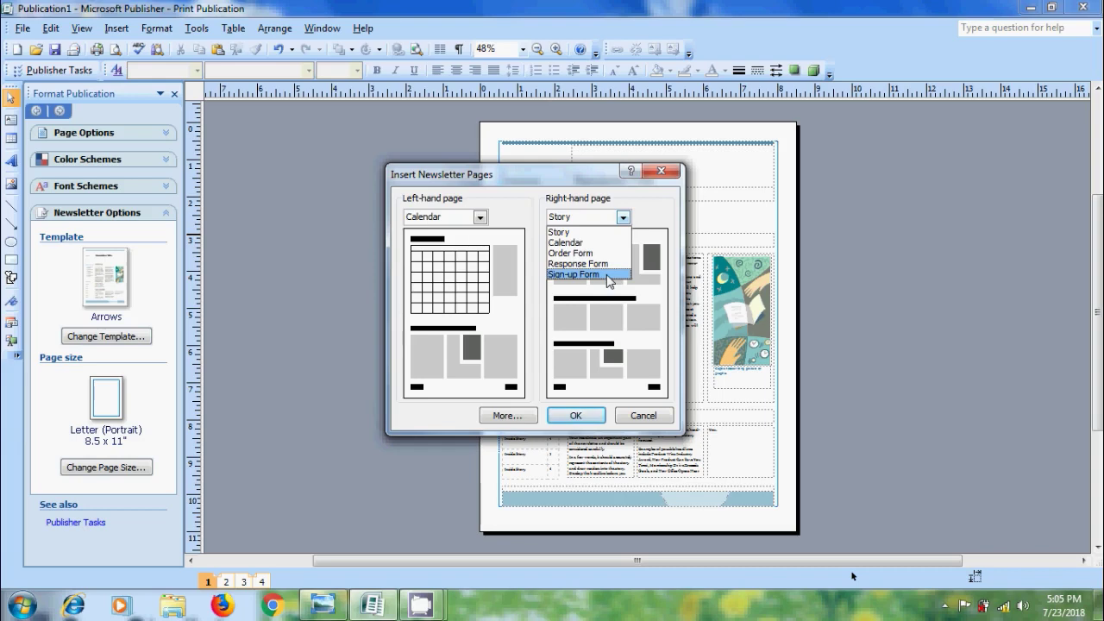
pyautogui.click(608, 274)
pyautogui.click(595, 419)
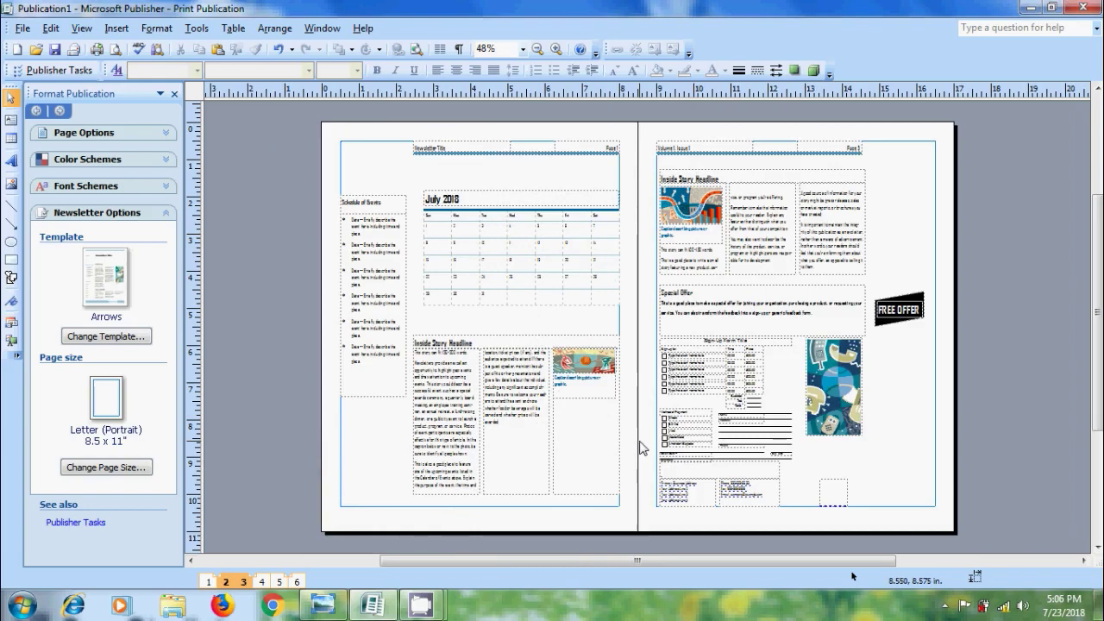
# Insert 2 blank pages after the right page using the detailed page insertion settings
pyautogui.click(125, 29)
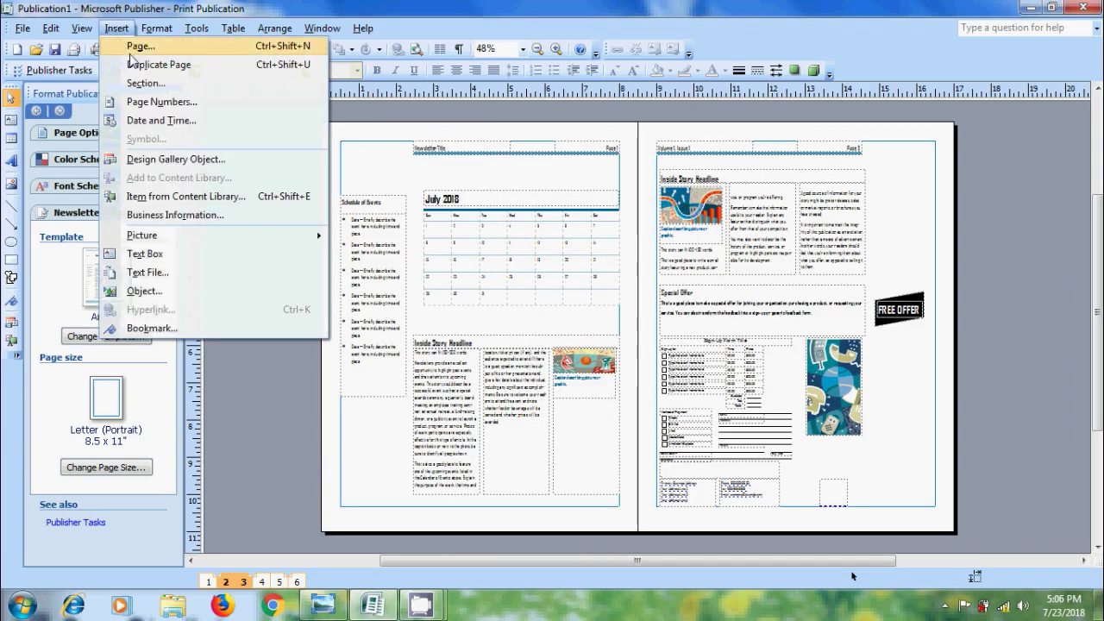
pyautogui.click(135, 47)
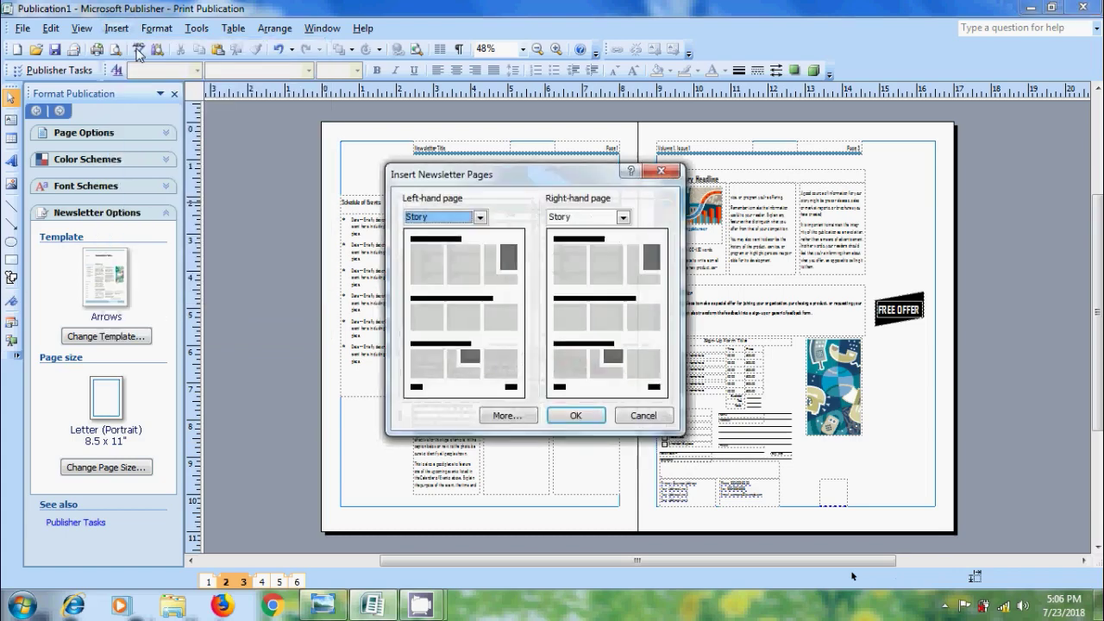
pyautogui.click(490, 417)
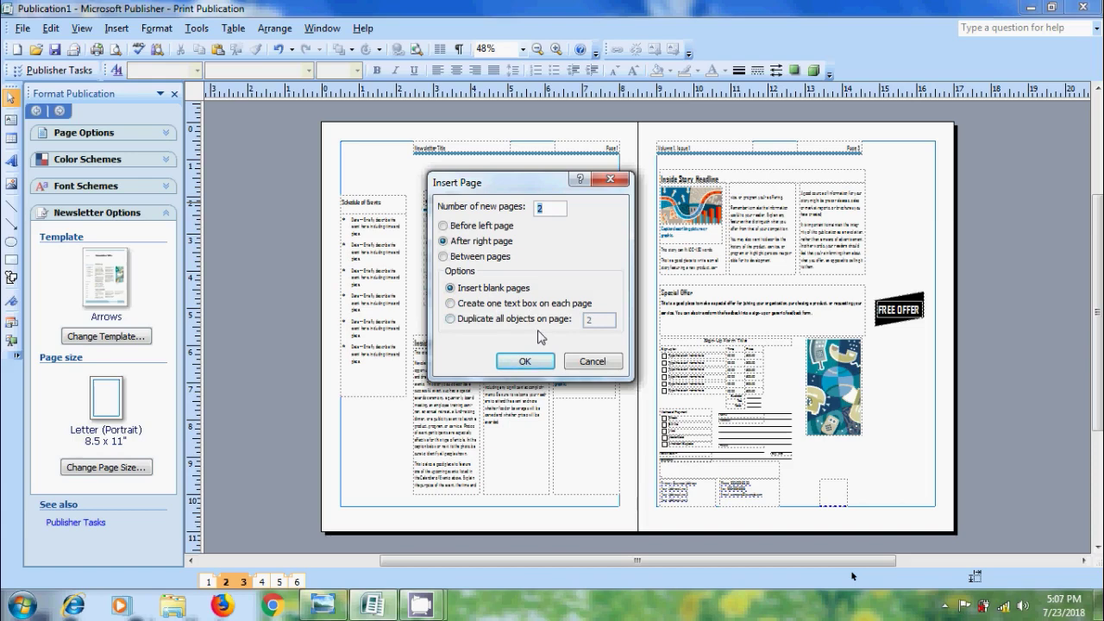
pyautogui.click(526, 361)
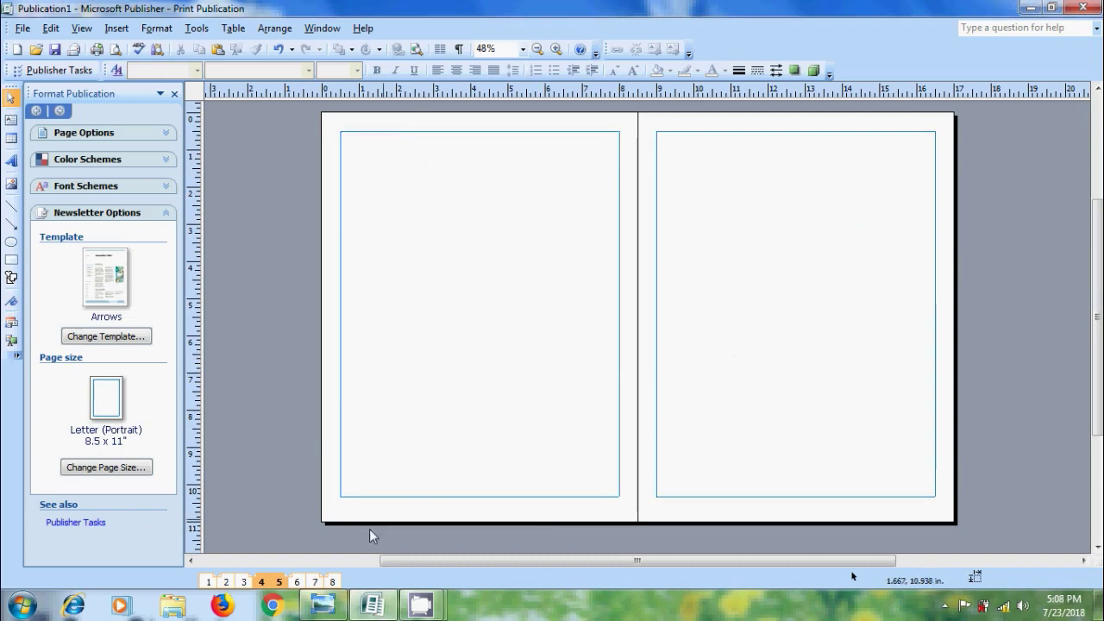
# From pages 6–7, insert 1 page duplicating all objects on page 6, accepting the odd-page warning
pyautogui.click(314, 584)
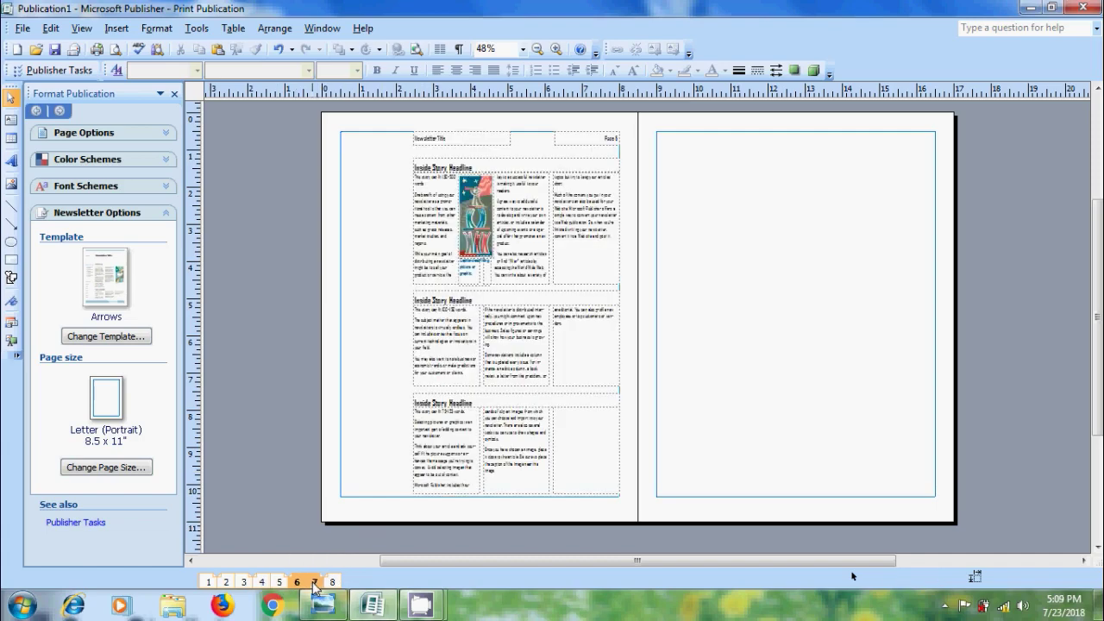
pyautogui.click(116, 28)
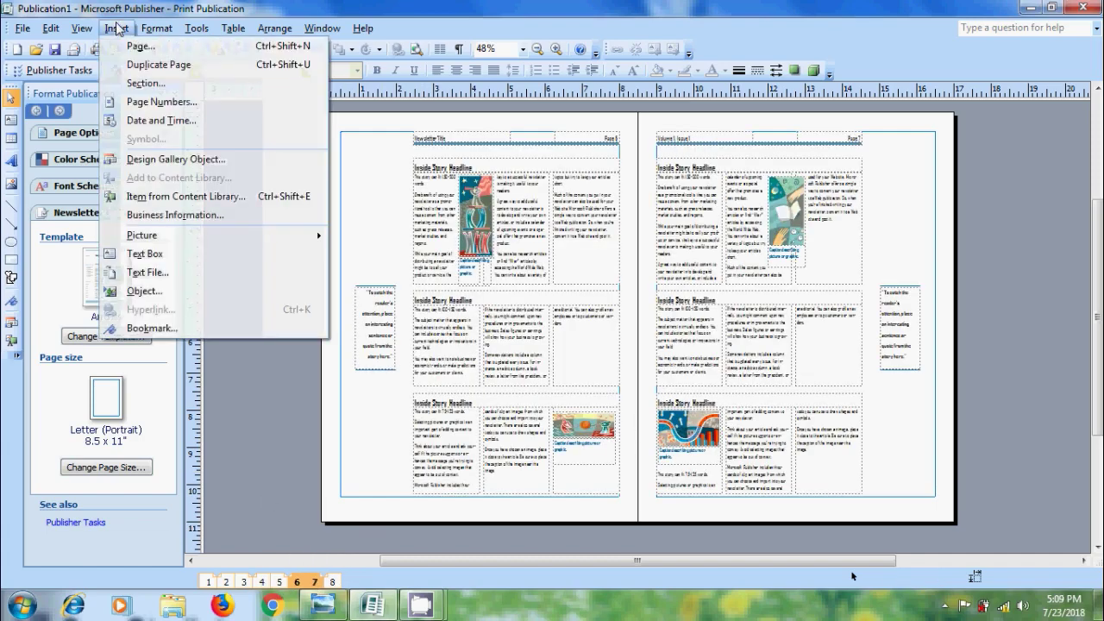
pyautogui.click(130, 43)
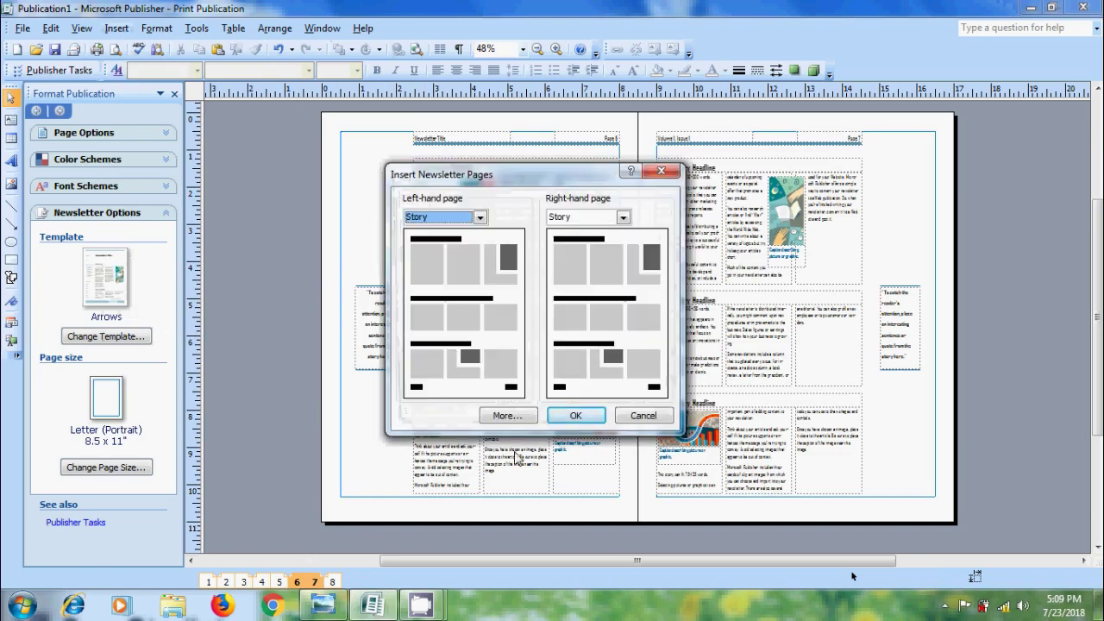
pyautogui.click(442, 421)
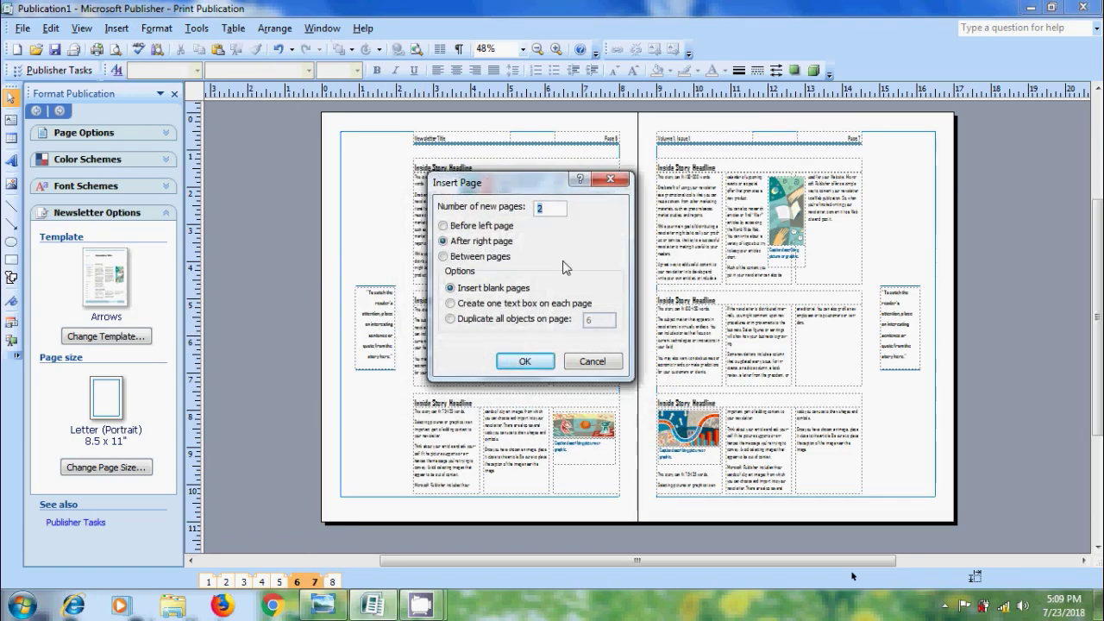
pyautogui.write('1')
pyautogui.click(449, 320)
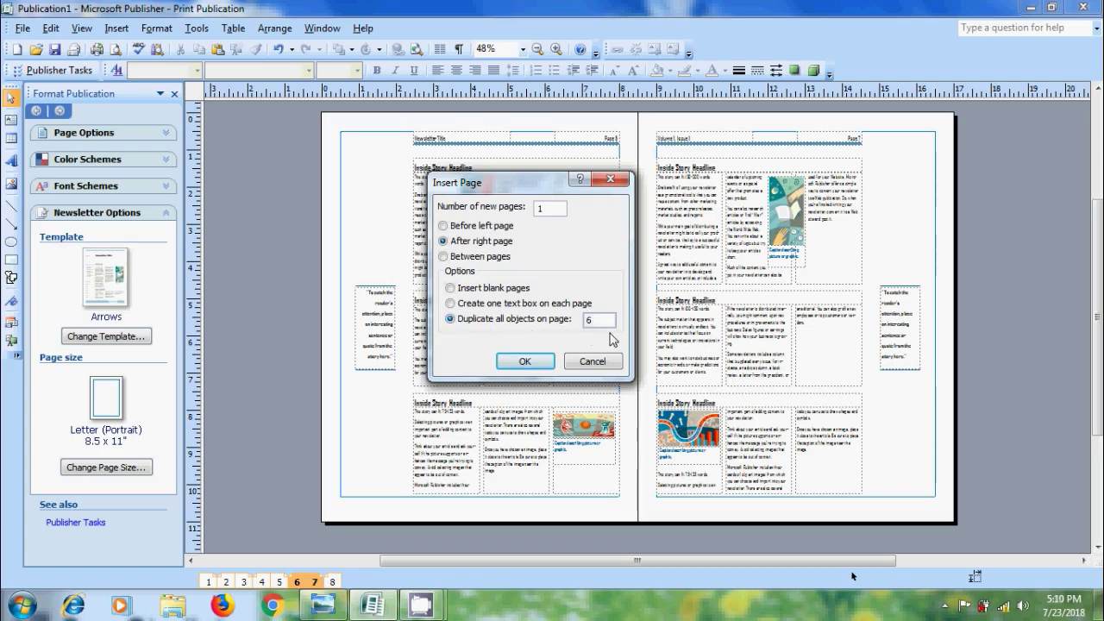
pyautogui.click(522, 362)
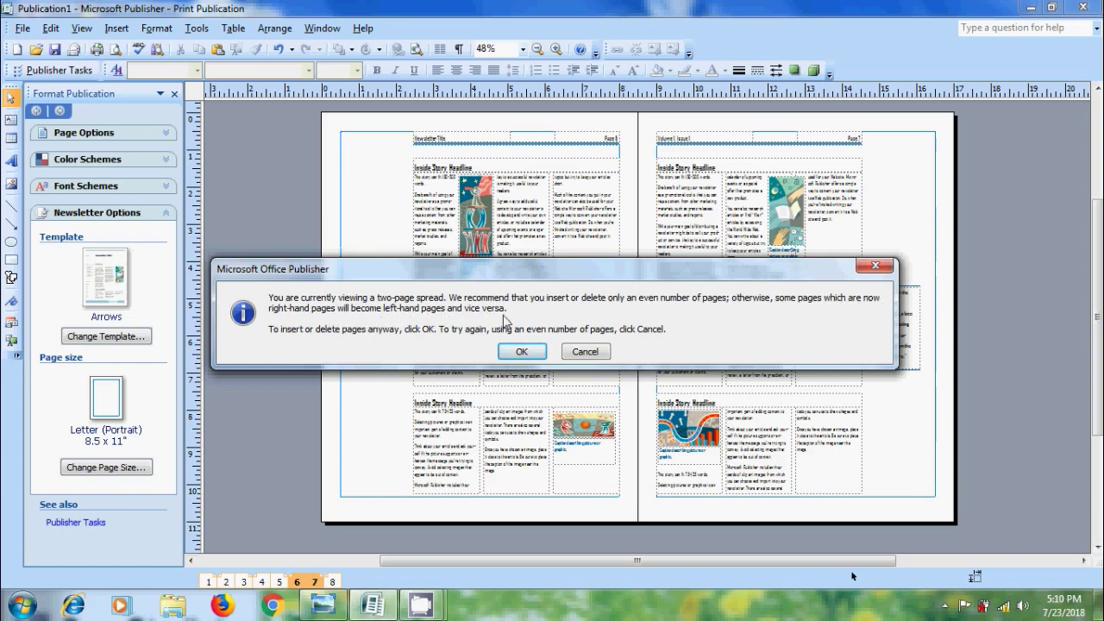
pyautogui.click(511, 350)
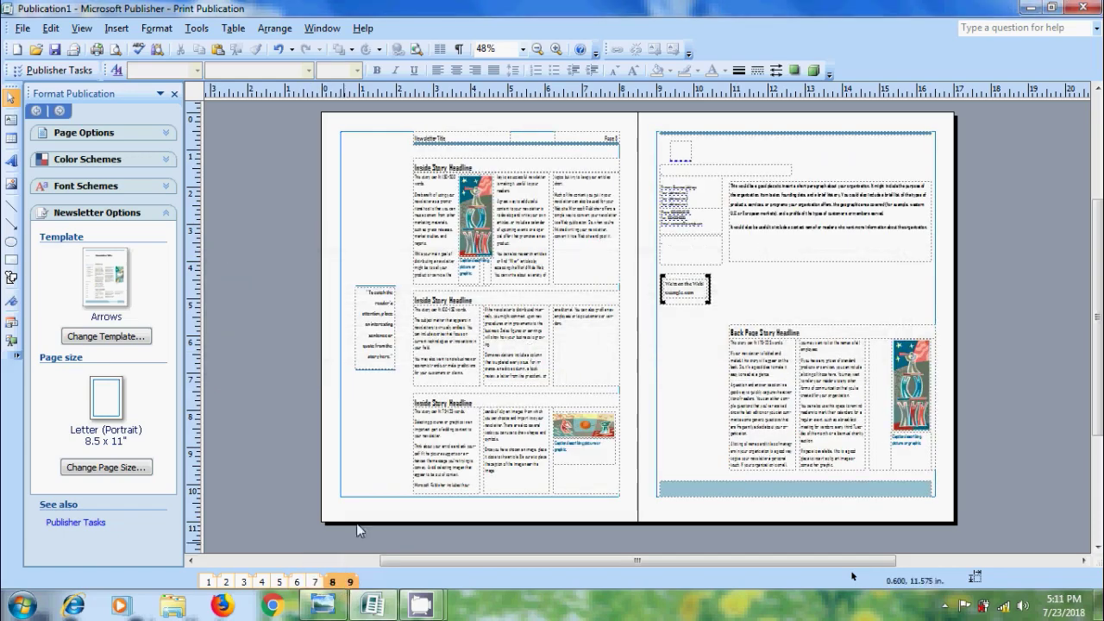
pyautogui.click(296, 581)
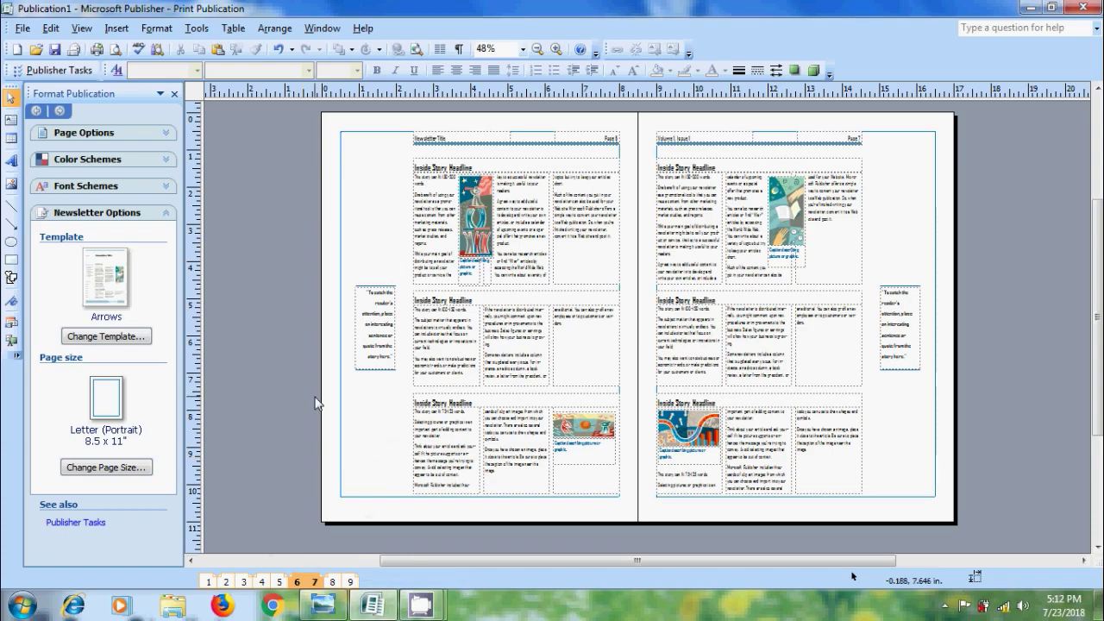
# Duplicate the pages 6–7 spread, then compare the originals with the copies on pages 8–9
pyautogui.click(116, 28)
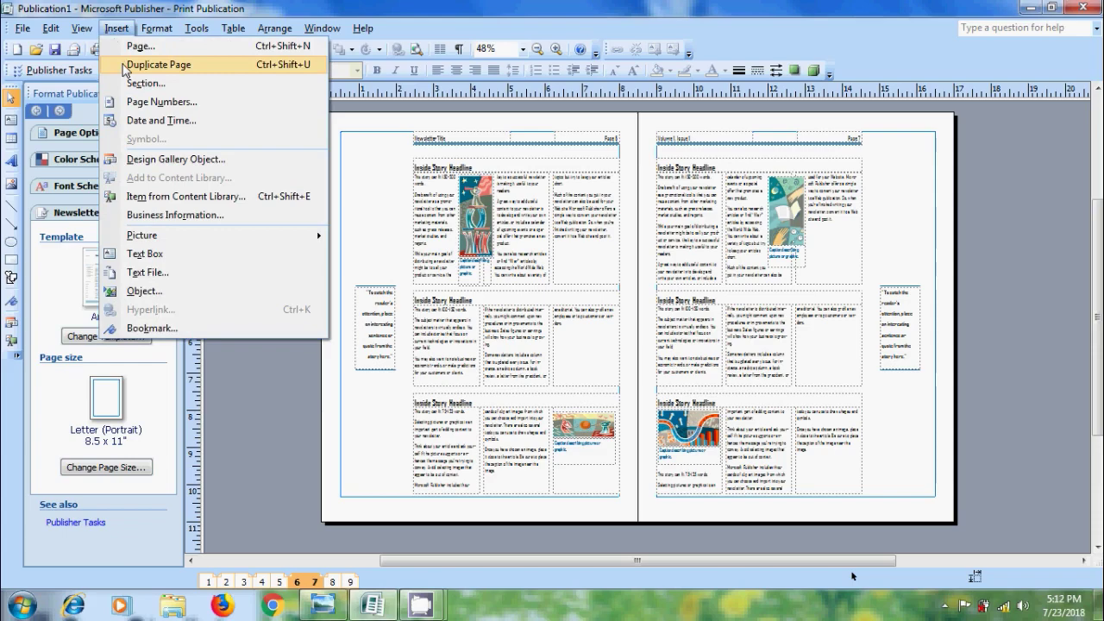
pyautogui.click(129, 65)
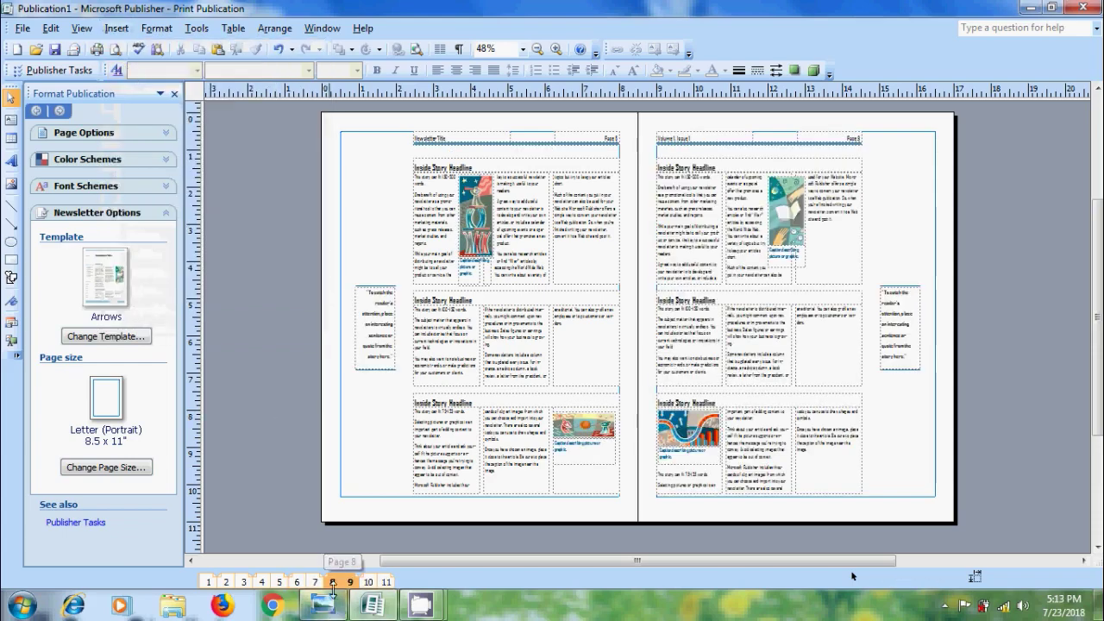
pyautogui.click(313, 583)
pyautogui.click(348, 583)
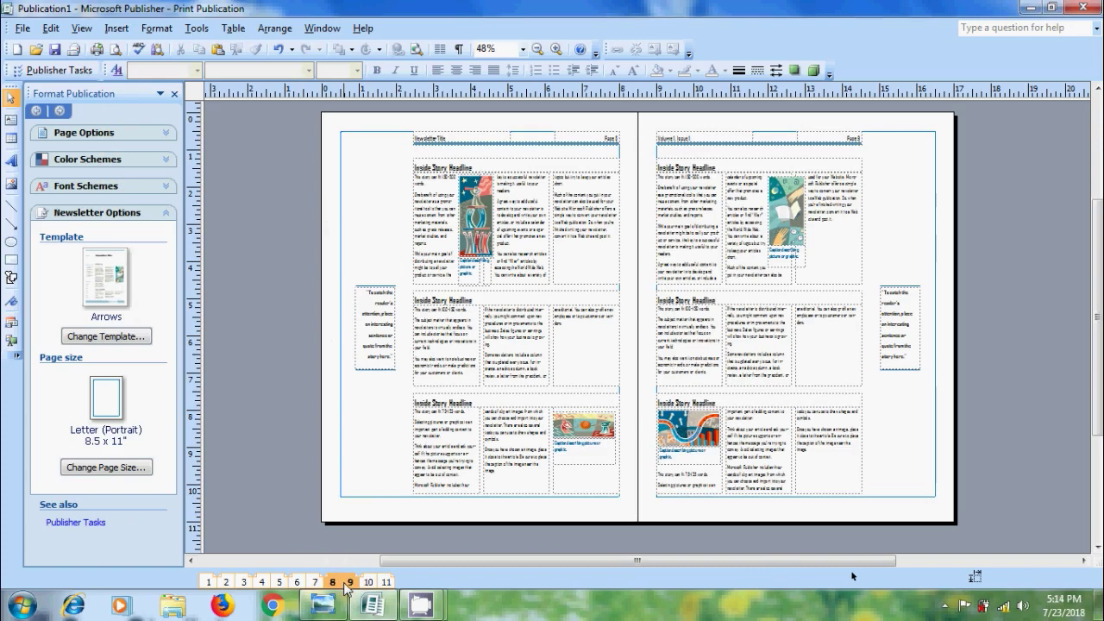
# Start a section at page 6 using 1st, 2nd, 3rd number format, starting at 1
pyautogui.click(310, 582)
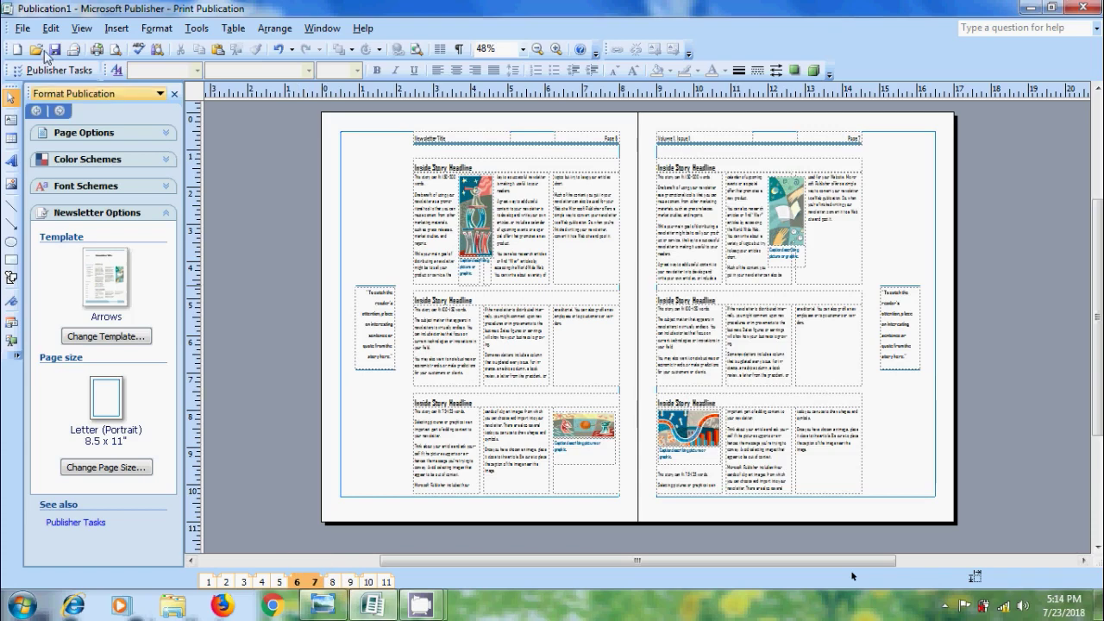
pyautogui.click(117, 28)
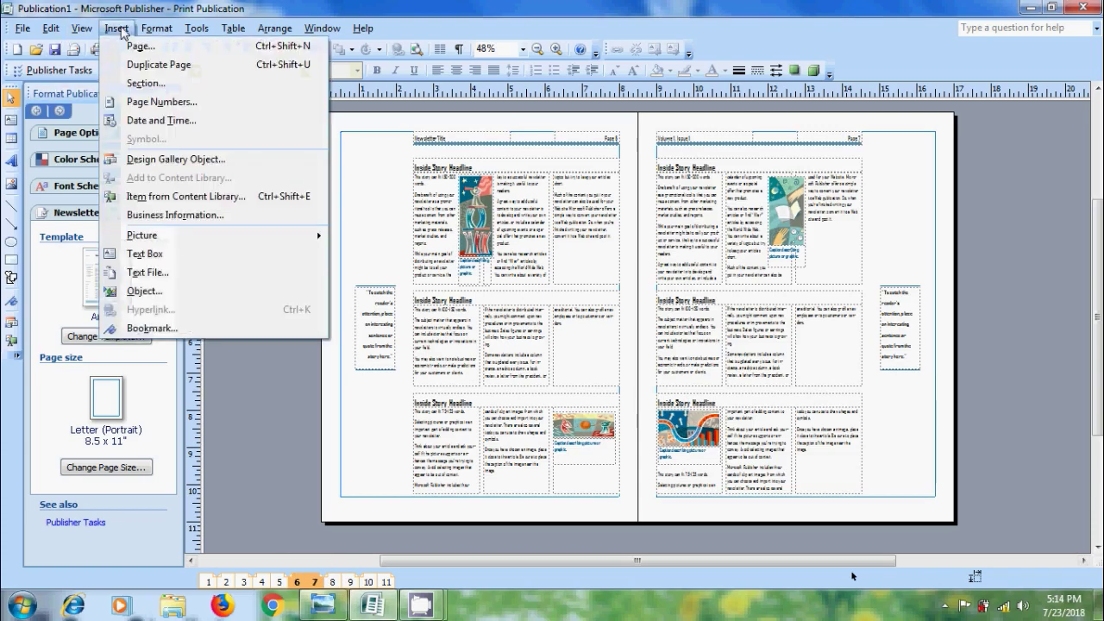
pyautogui.click(146, 84)
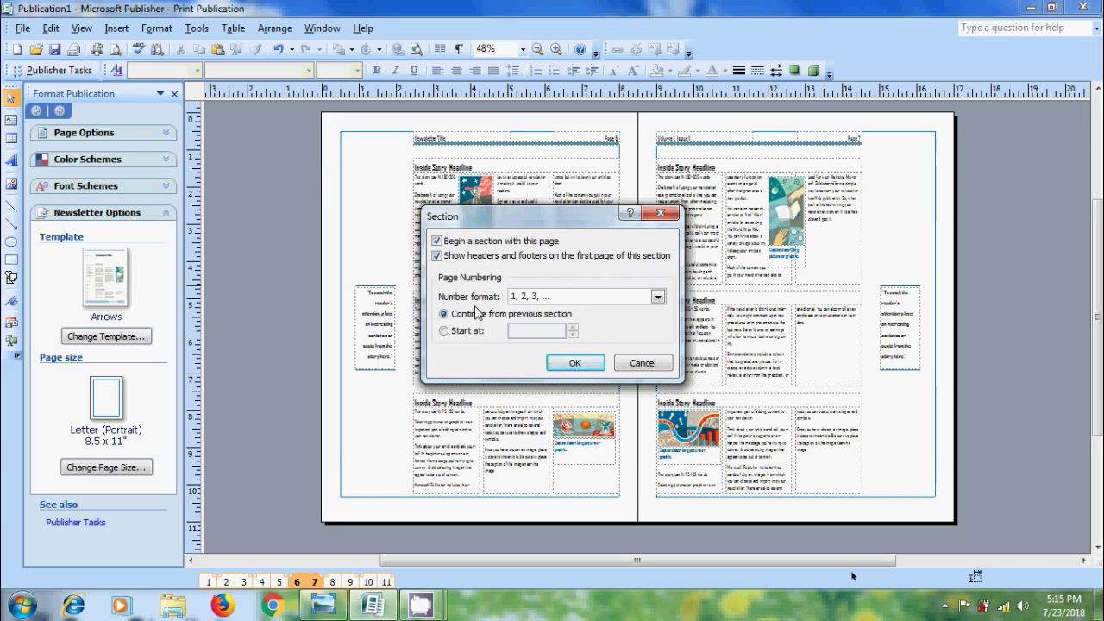
pyautogui.click(657, 297)
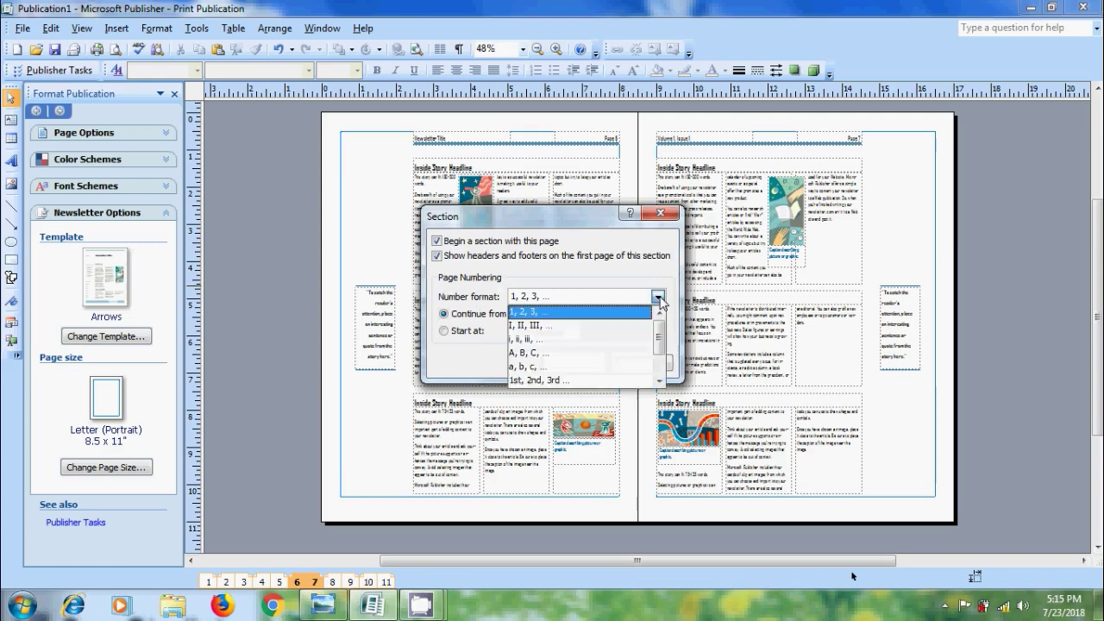
pyautogui.click(562, 381)
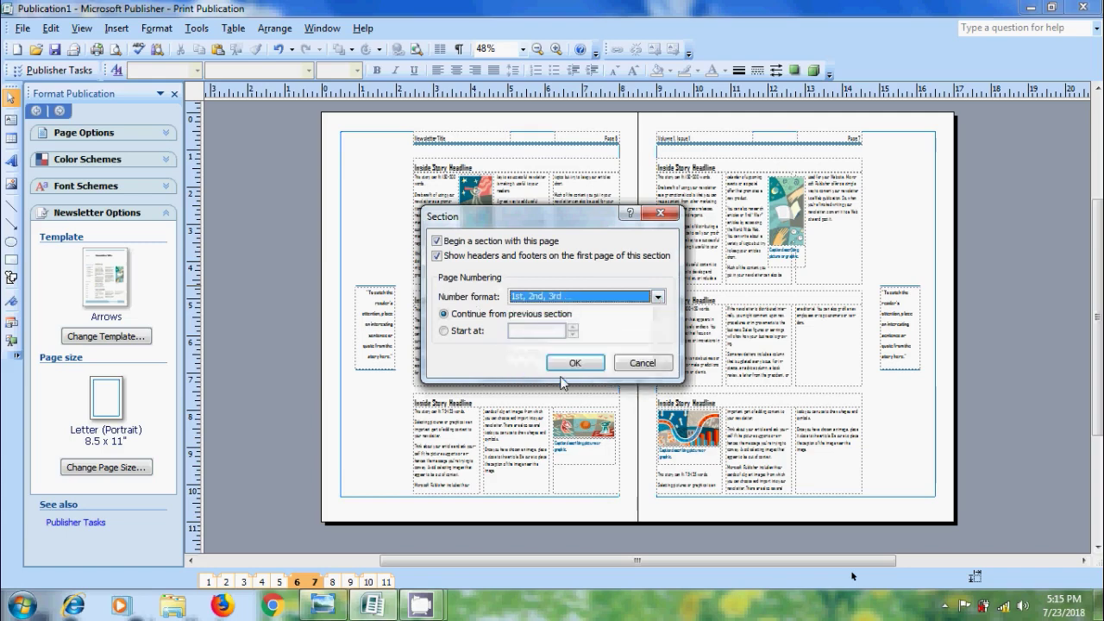
pyautogui.click(444, 331)
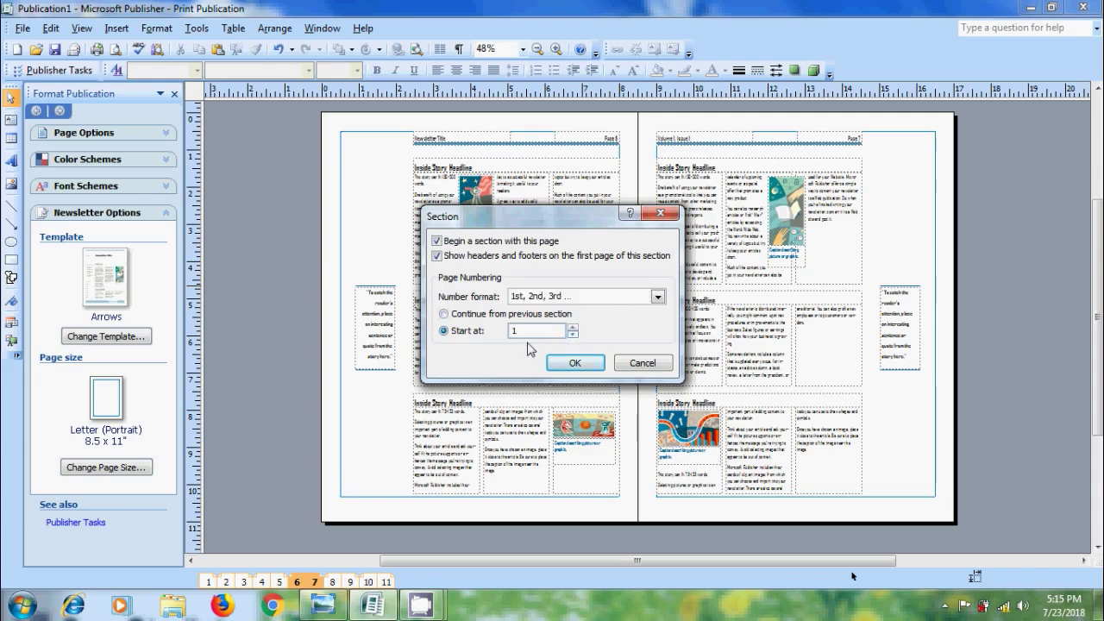
pyautogui.click(574, 363)
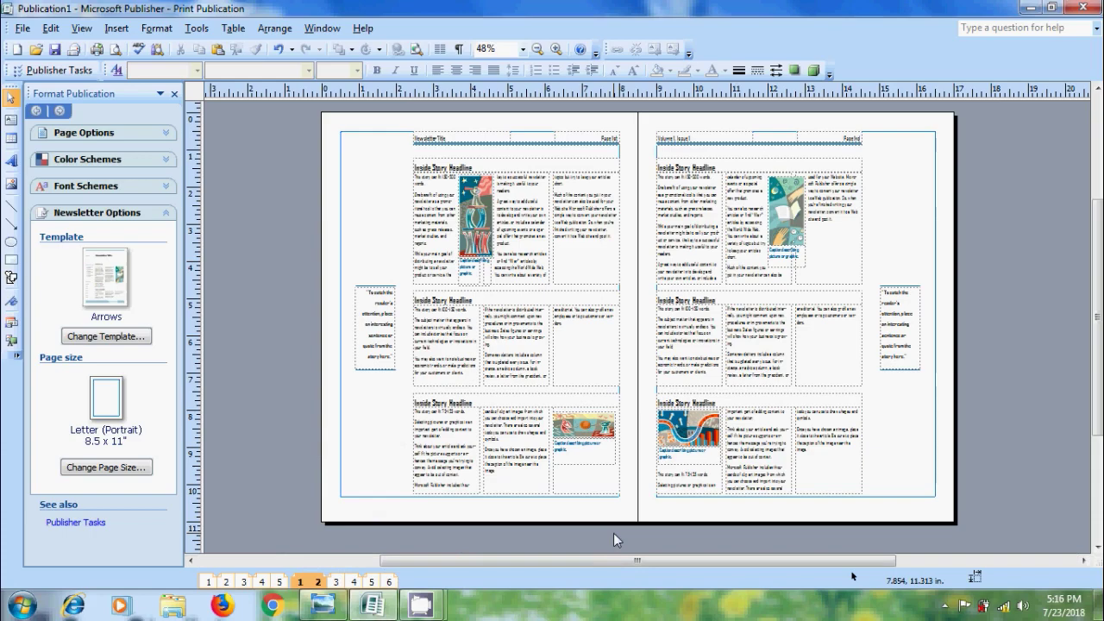
# Zoom in on the left page's header to check the numbering, then fit the whole spread back in view
pyautogui.click(584, 144)
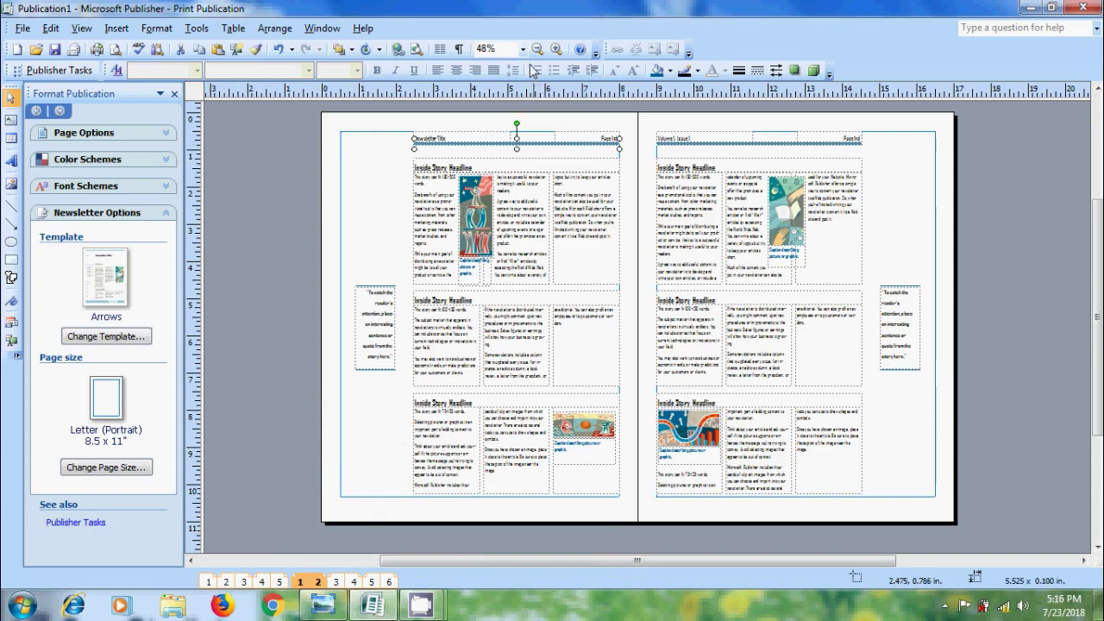
pyautogui.click(556, 49)
pyautogui.click(555, 50)
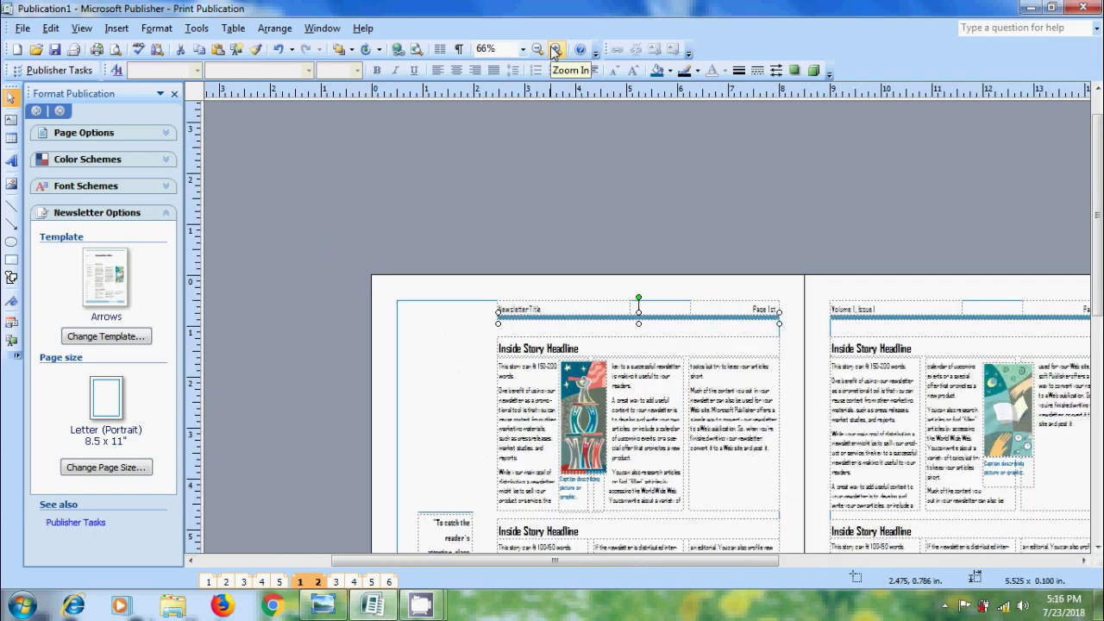
pyautogui.click(556, 49)
pyautogui.moveTo(629, 562); pyautogui.dragTo(729, 572)
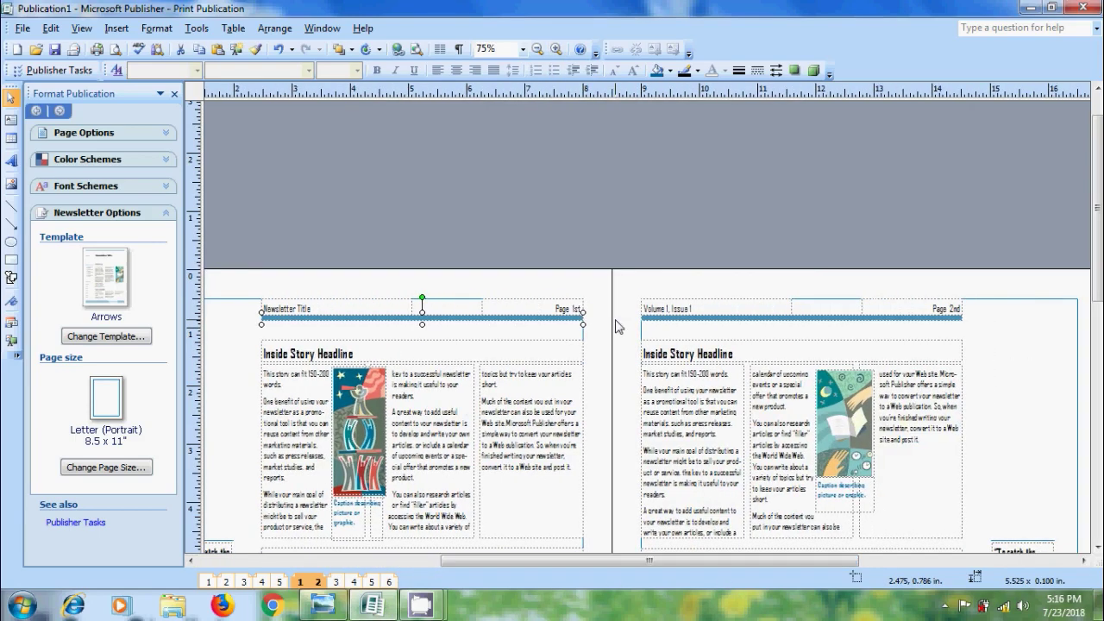
pyautogui.click(522, 49)
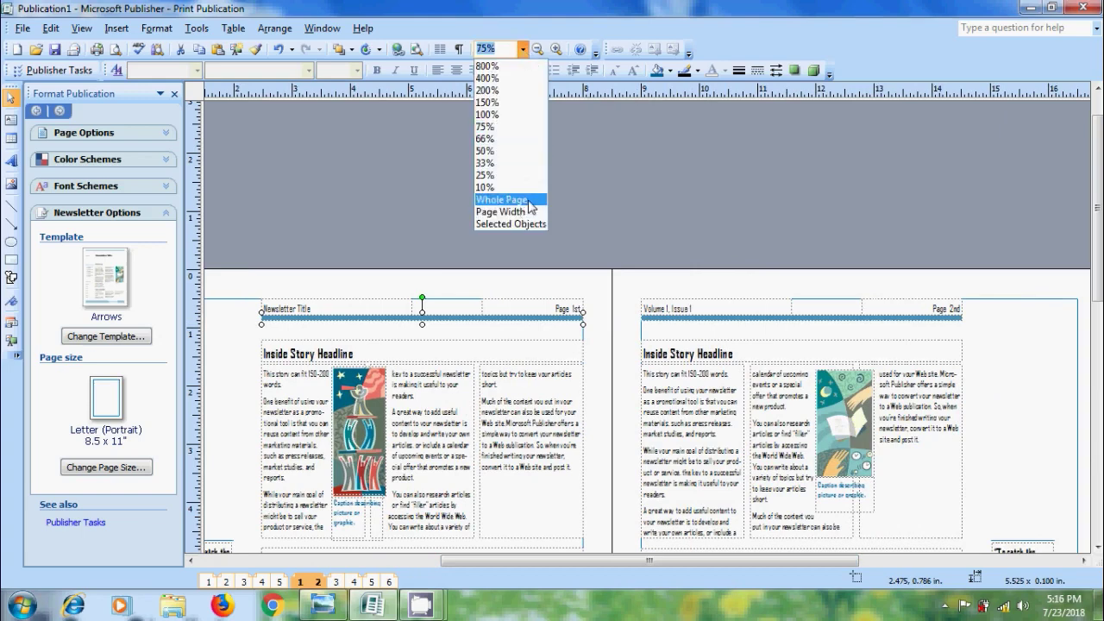
pyautogui.click(527, 200)
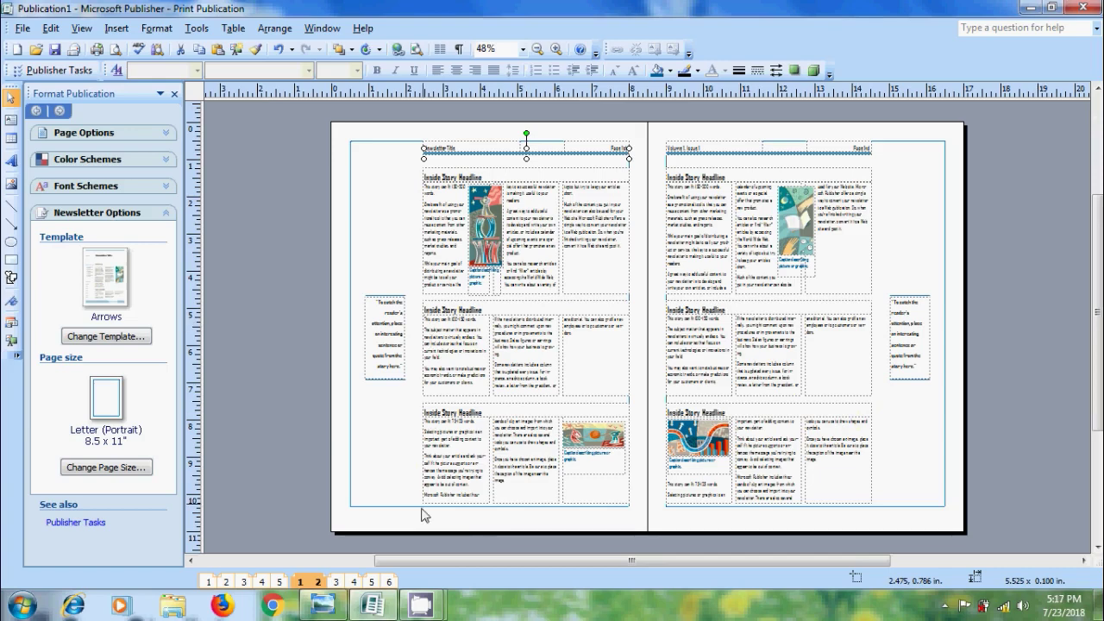
# Delete both pages of section pages 3–4 and confirm Undo Delete Page is available
pyautogui.rightClick(389, 582)
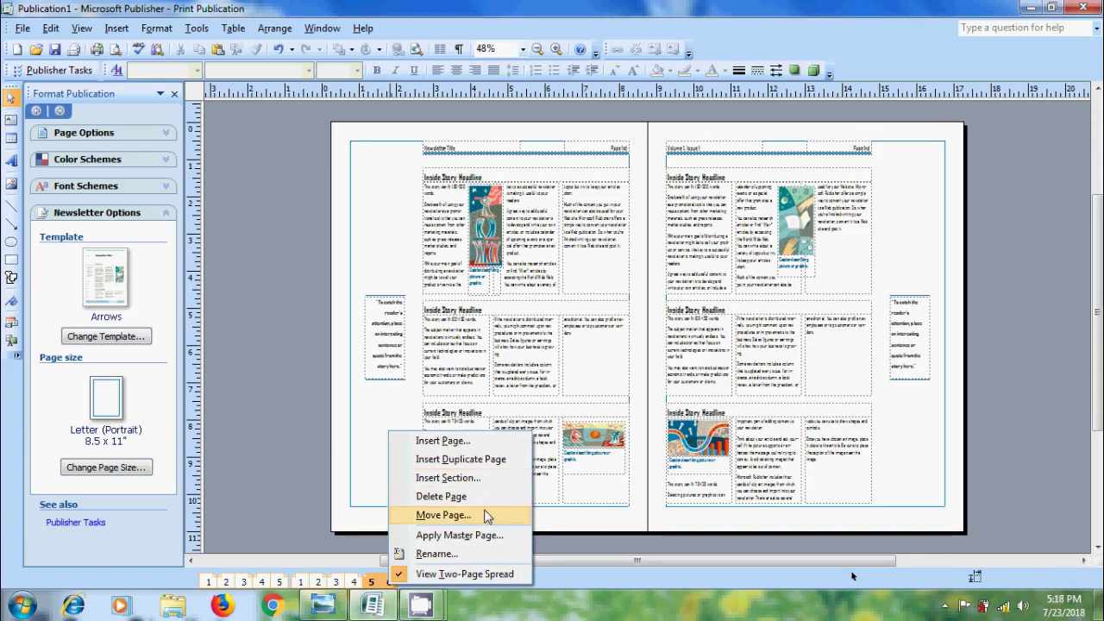
pyautogui.rightClick(337, 581)
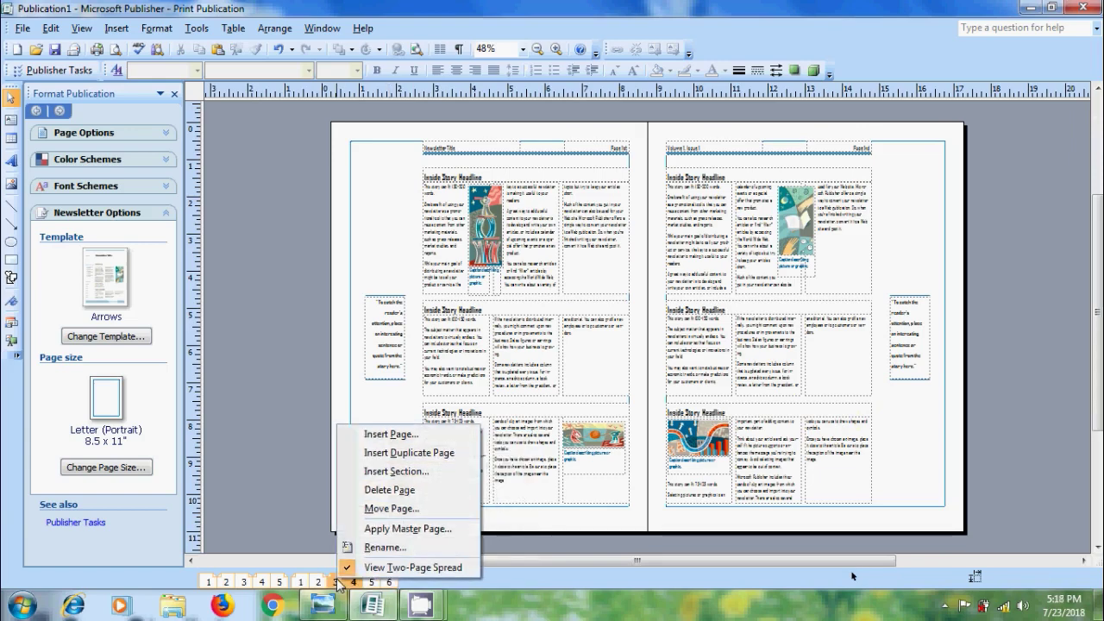
pyautogui.click(416, 490)
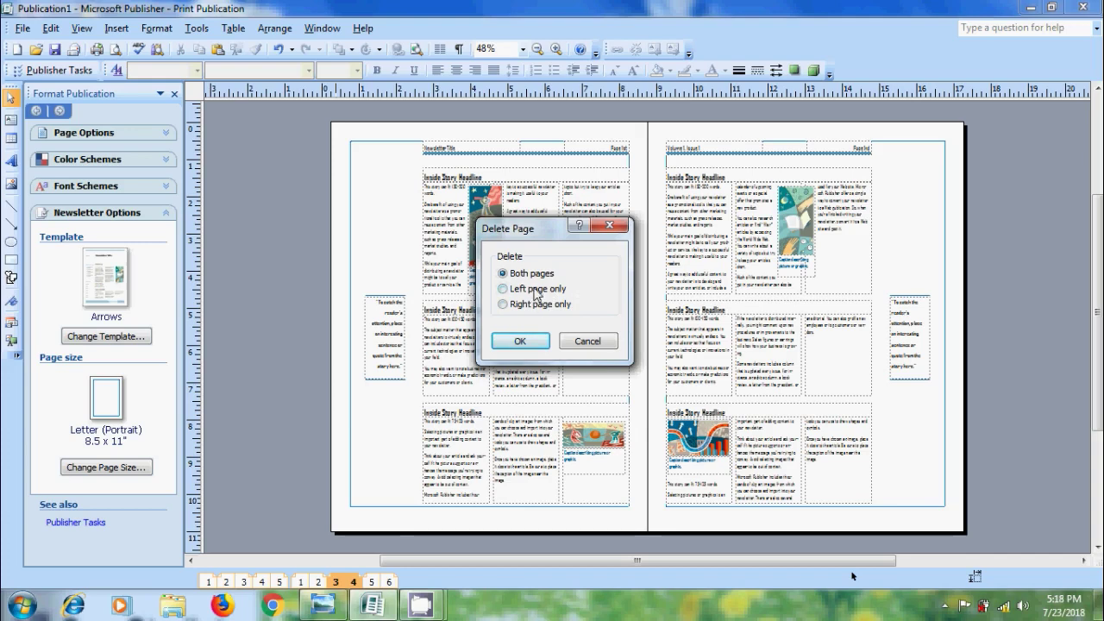
pyautogui.click(536, 343)
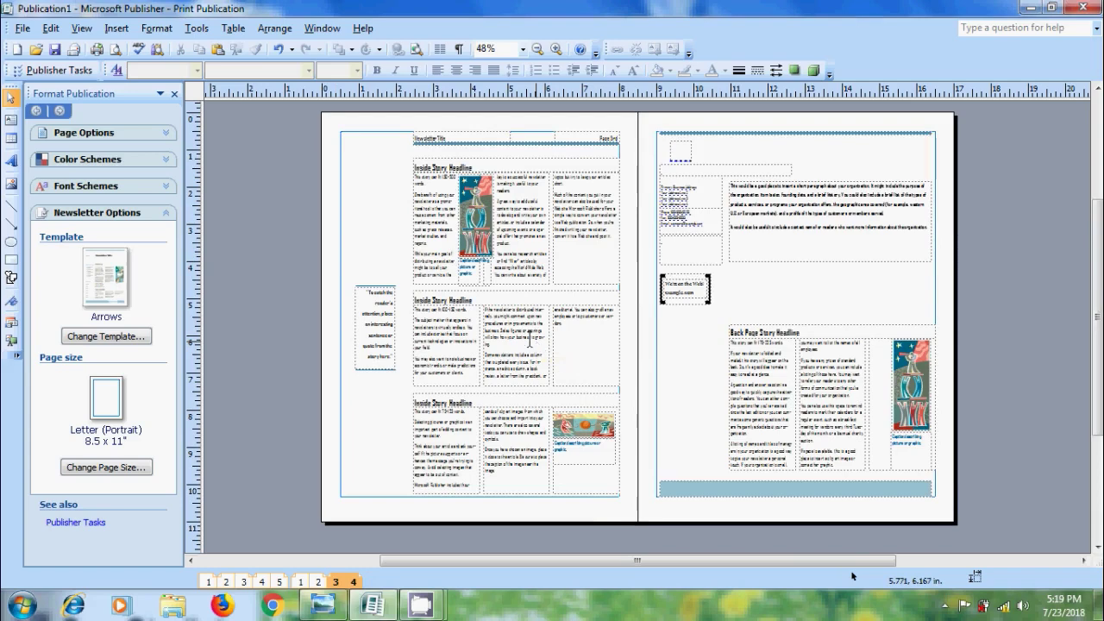
pyautogui.click(53, 28)
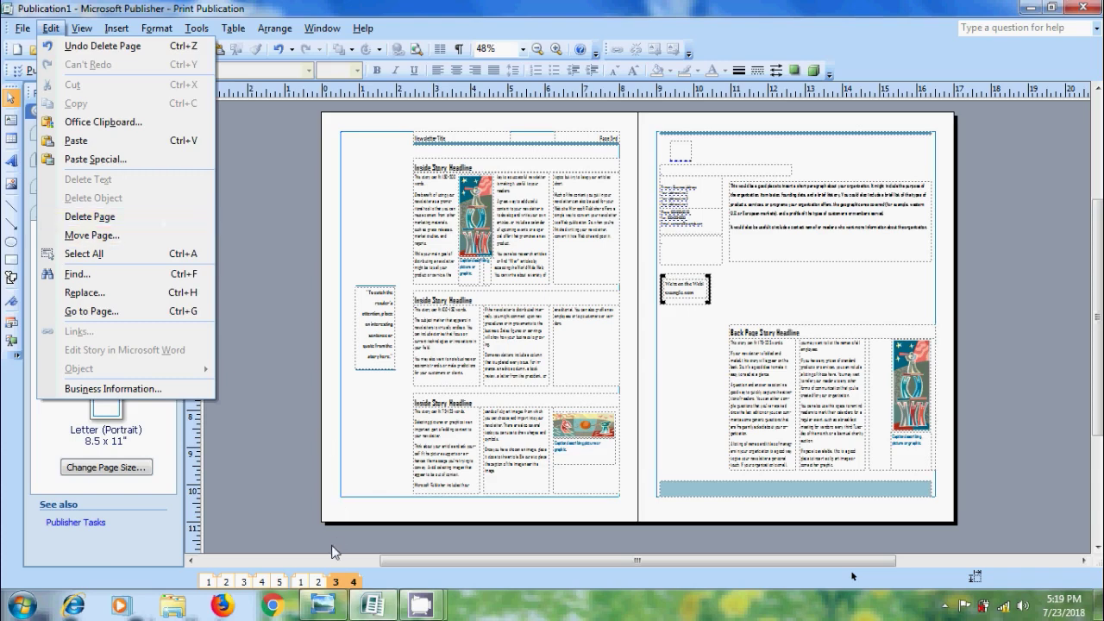
# Move pages 4–5 to after Page 1, review spreads 4–5 and 2–3, then show the title image
pyautogui.rightClick(262, 582)
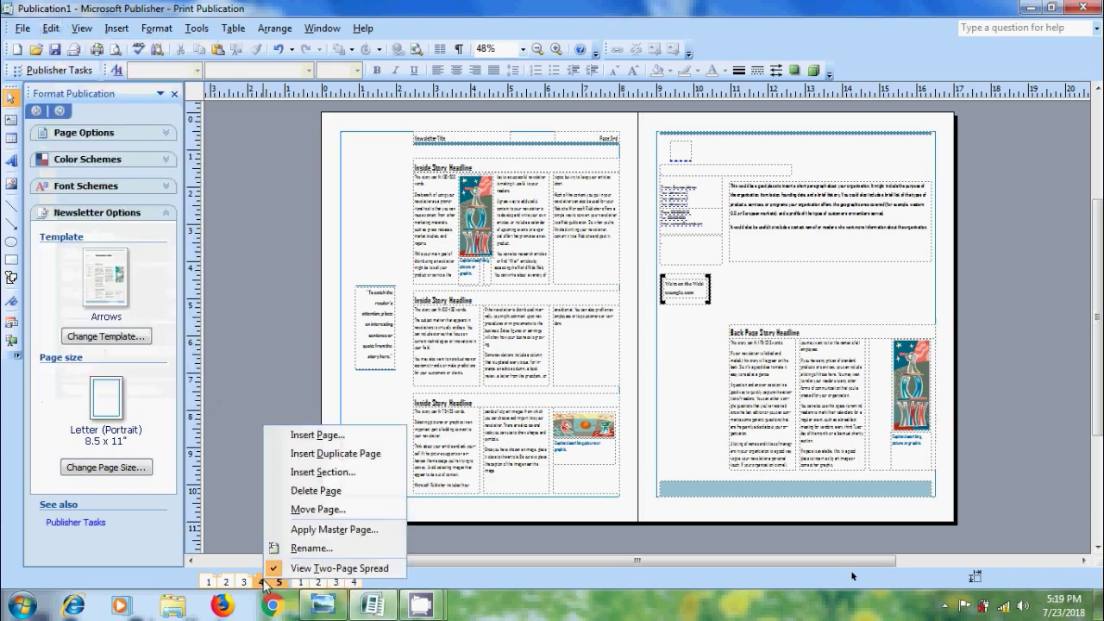
pyautogui.click(341, 510)
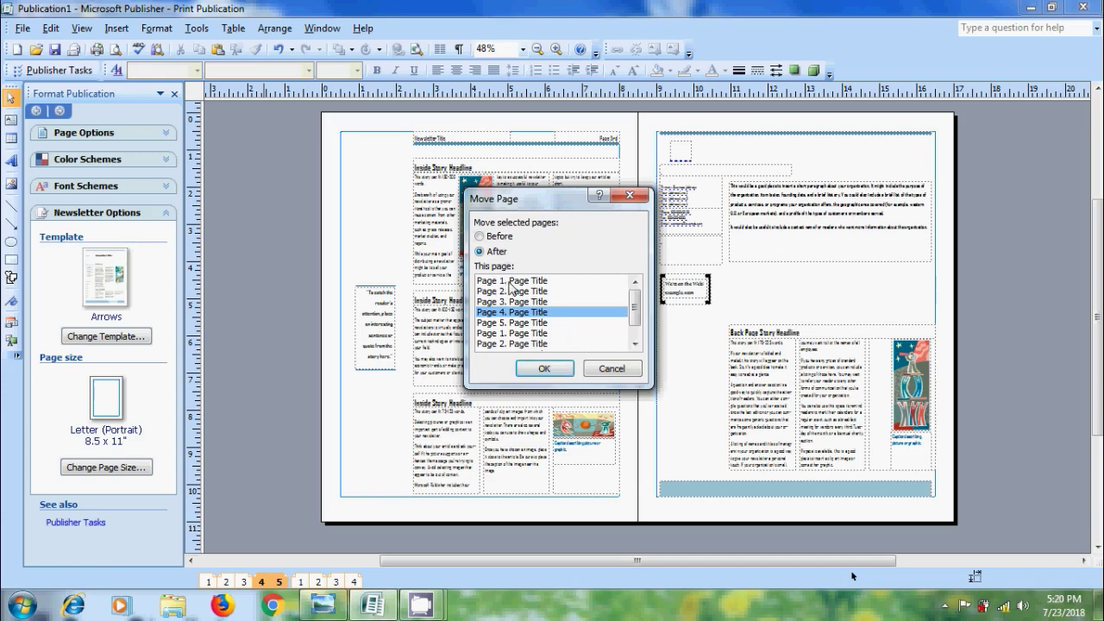
pyautogui.click(514, 283)
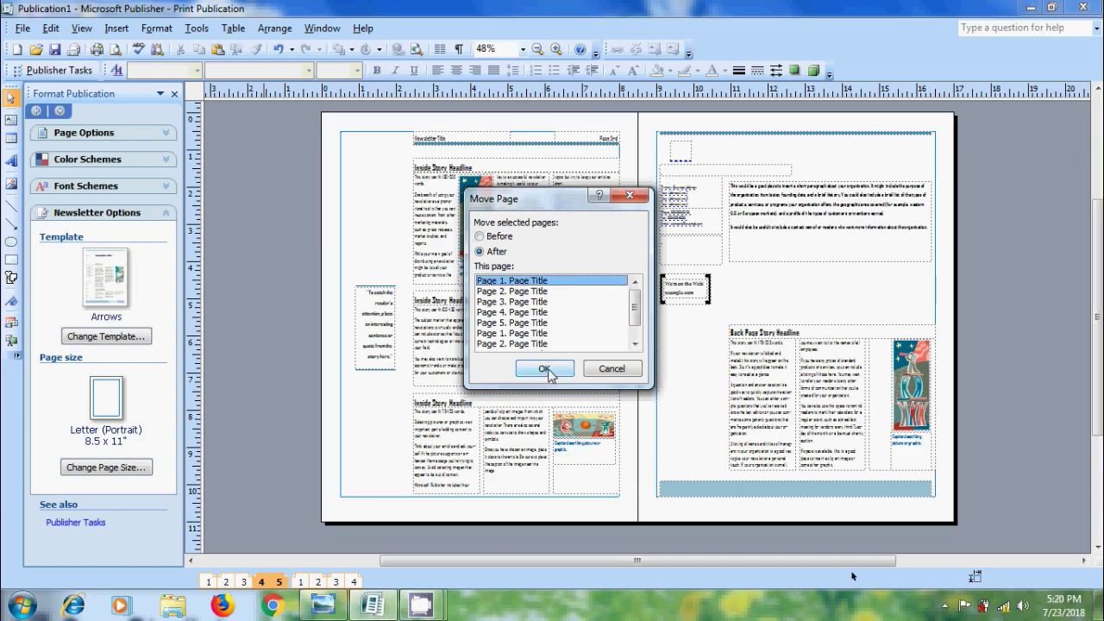
pyautogui.click(544, 369)
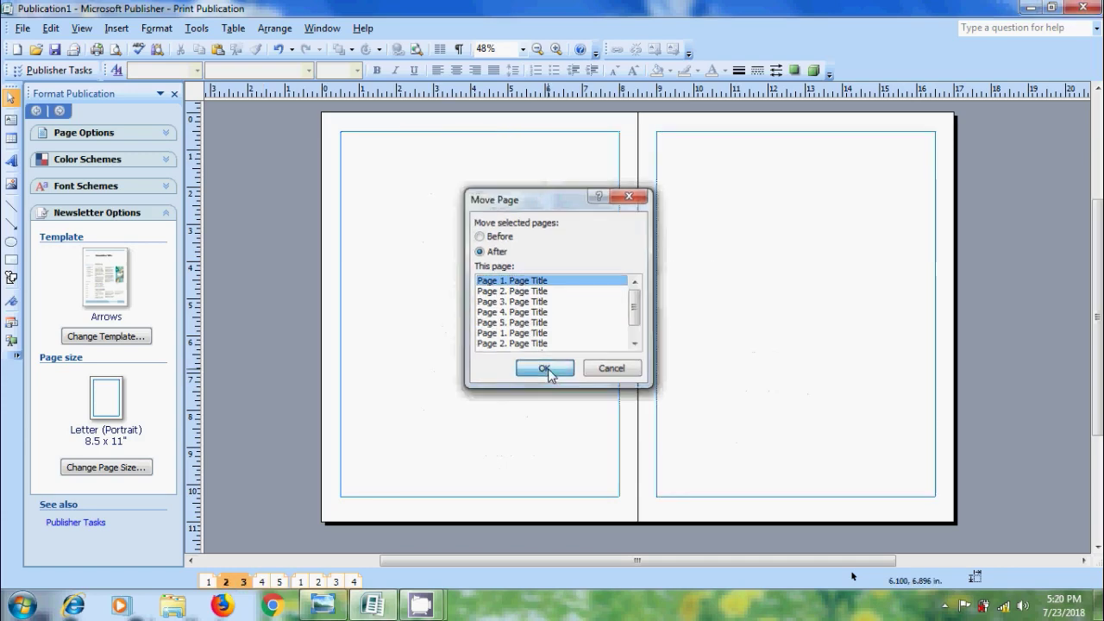
pyautogui.click(276, 583)
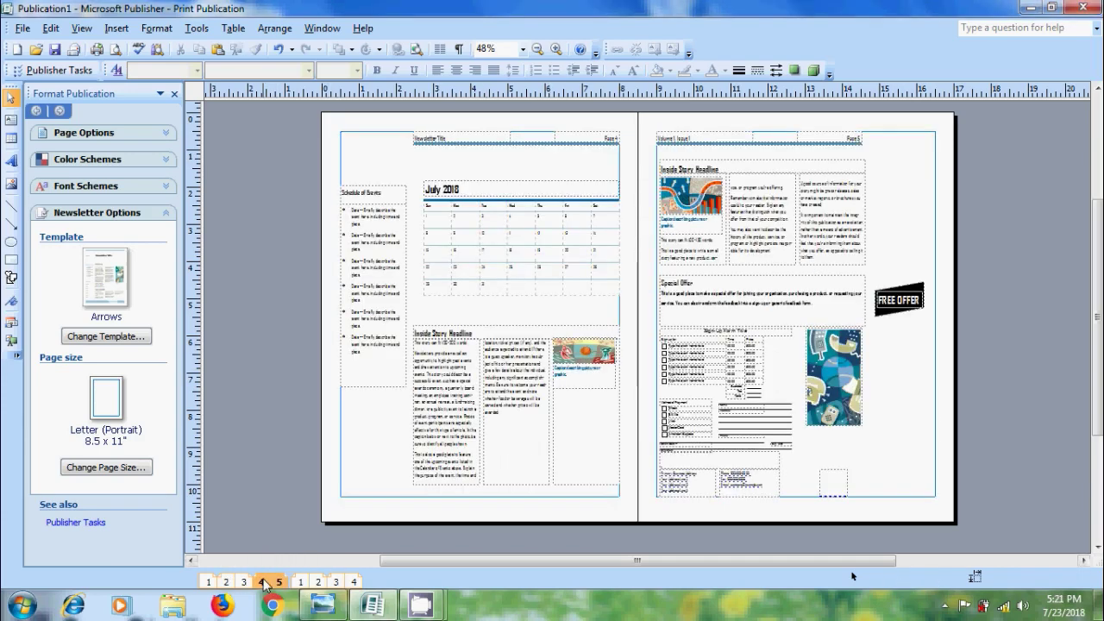
pyautogui.click(249, 583)
pyautogui.click(332, 608)
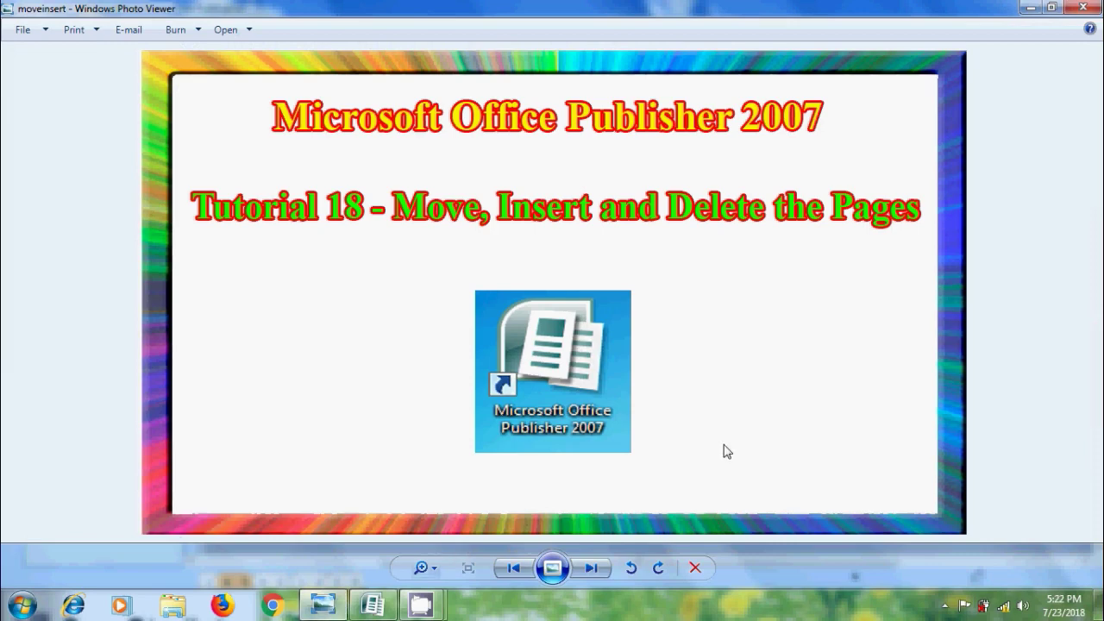
# Minimize Windows Photo Viewer and the Publisher window to reveal the desktop
pyautogui.click(1028, 9)
pyautogui.click(1024, 11)
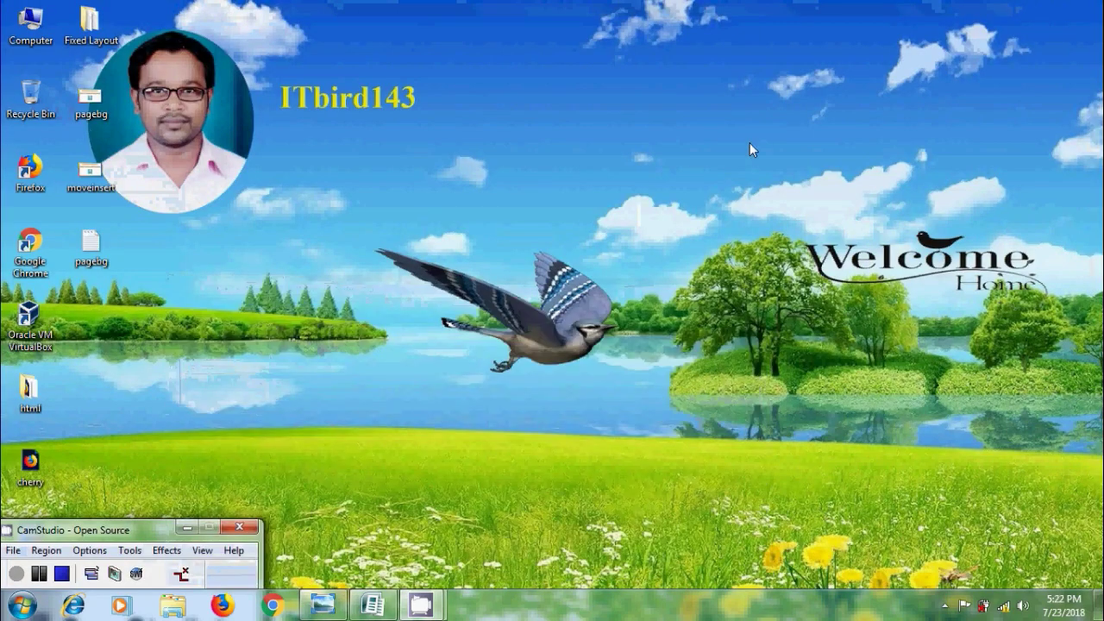